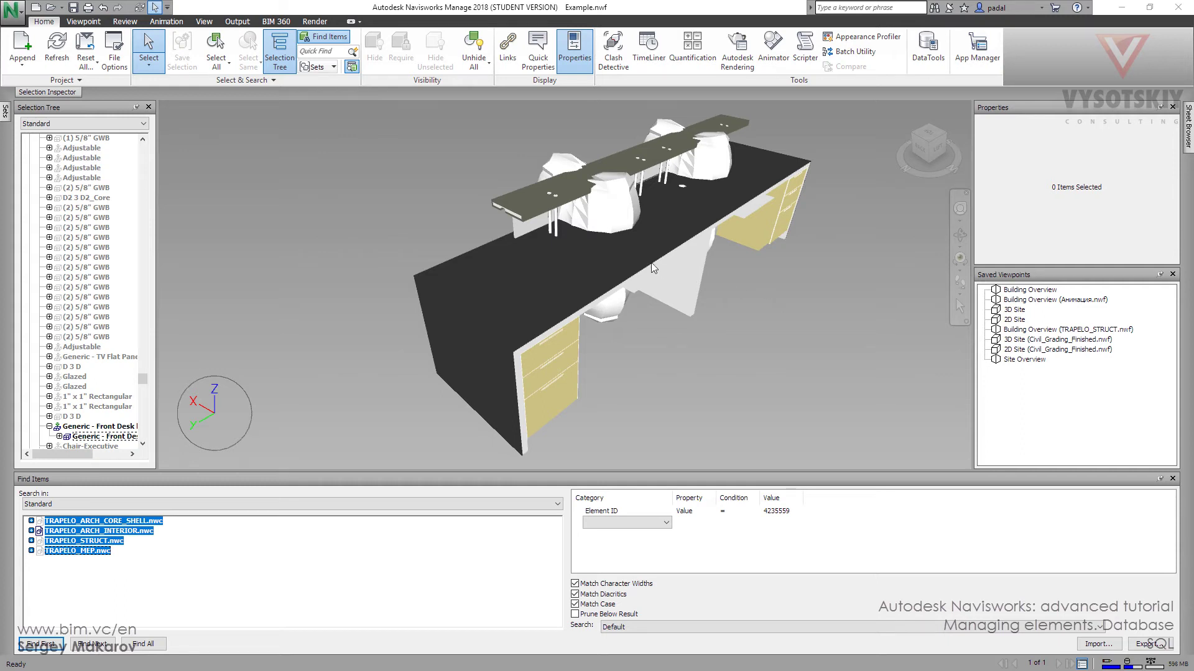
# Select the front desk to read its Element ID 4235559, then switch to the Access employee table.
pyautogui.click(647, 249)
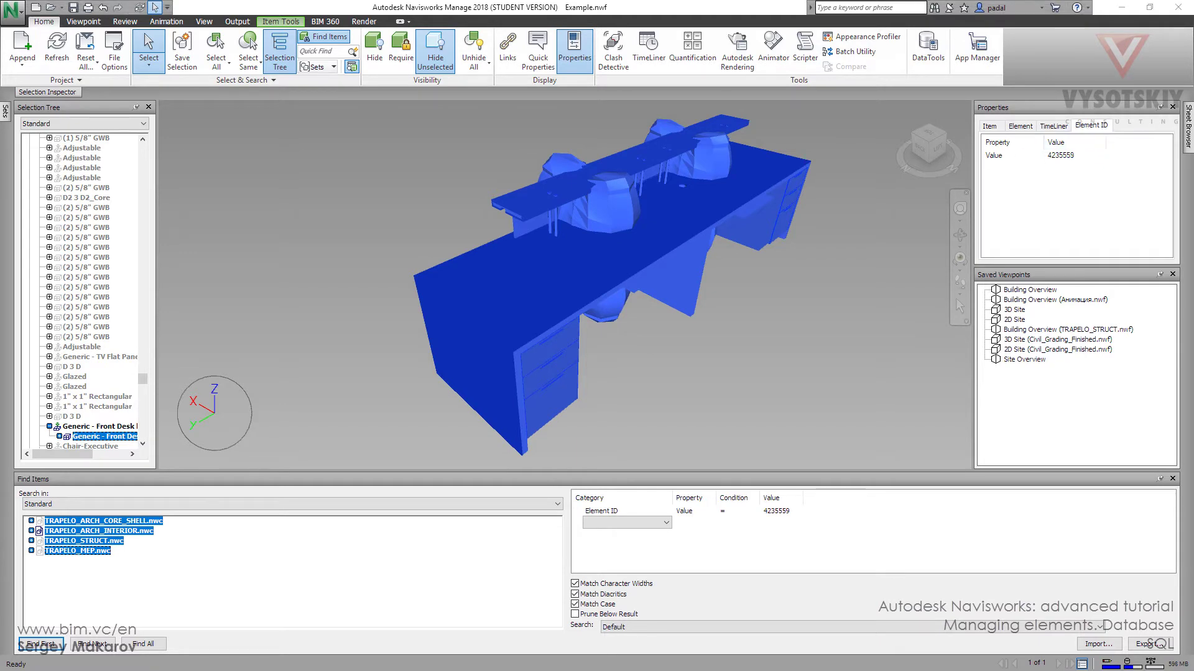
pyautogui.hotkey('alt', 'Tab')
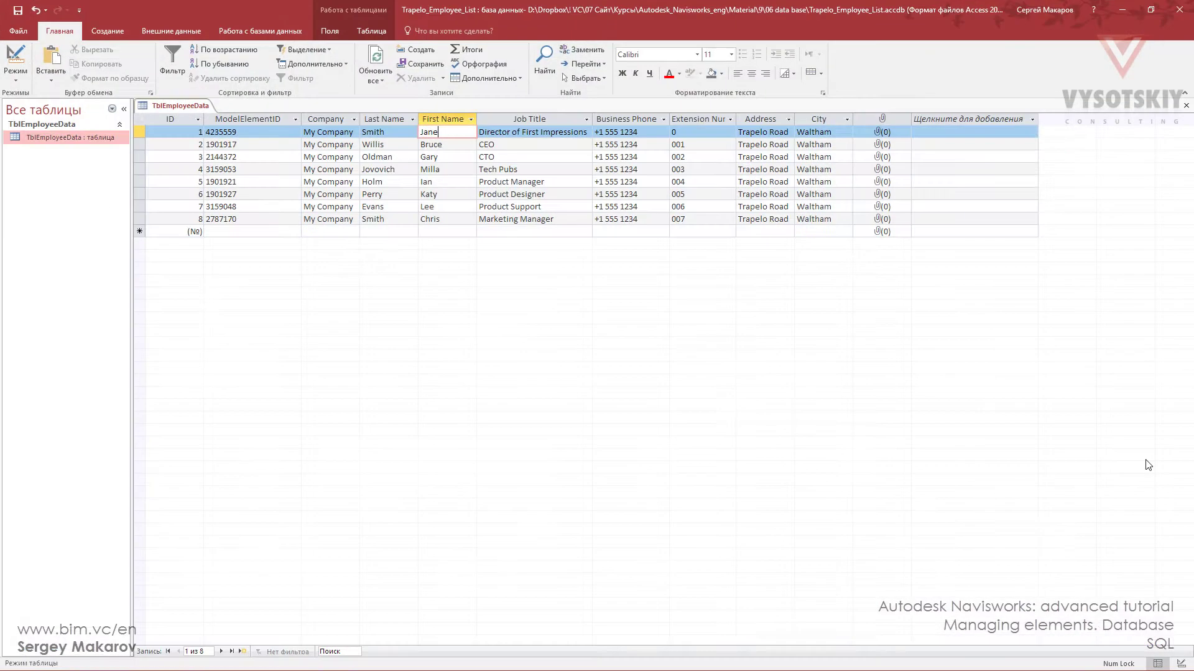
# Compare row 1's ModelElementID 4235559 in TblEmployeeData with the desk's Element ID, then minimize Access.
pyautogui.click(255, 132)
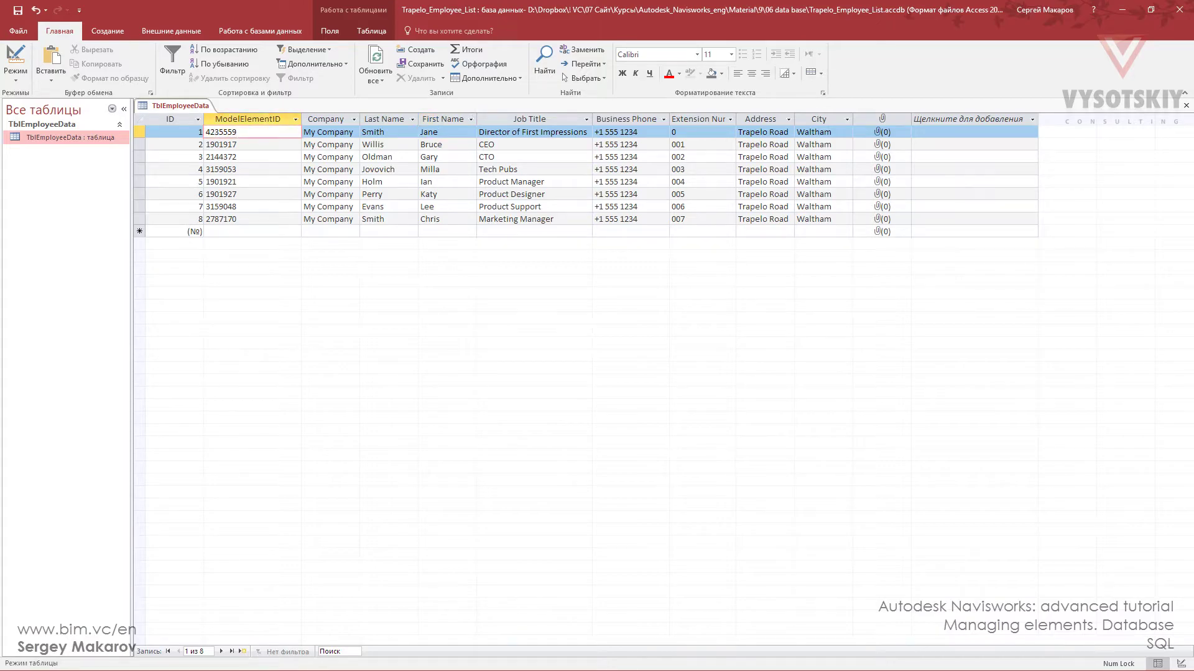
pyautogui.hotkey('alt', 'Tab')
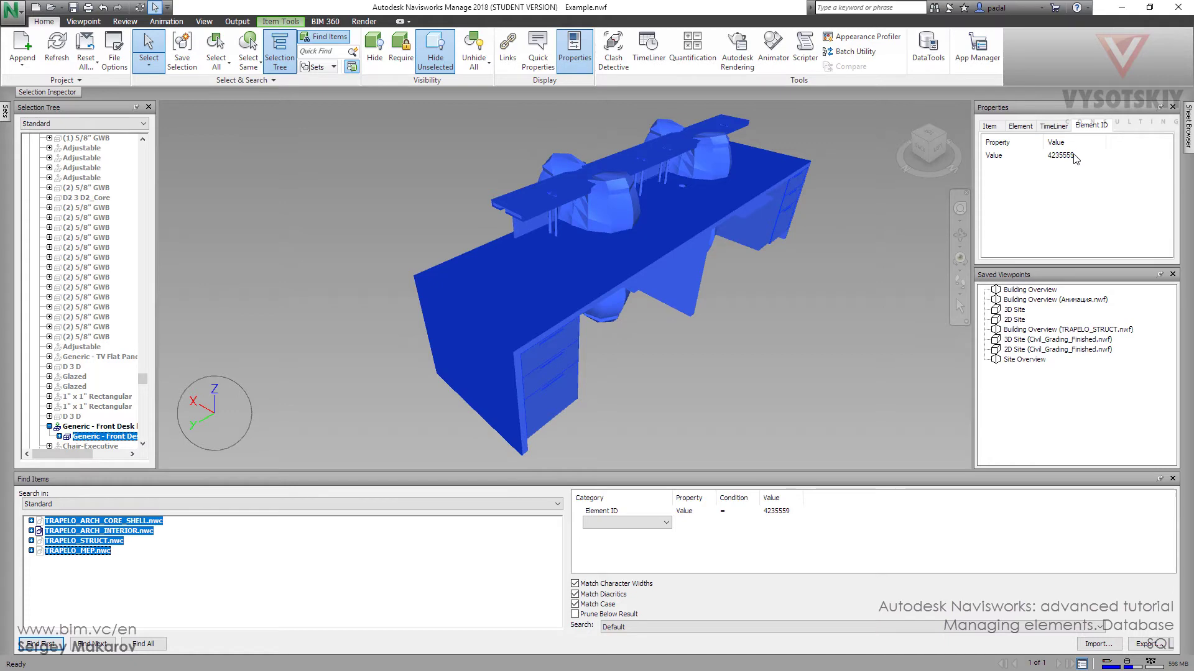
pyautogui.hotkey('alt', 'Tab')
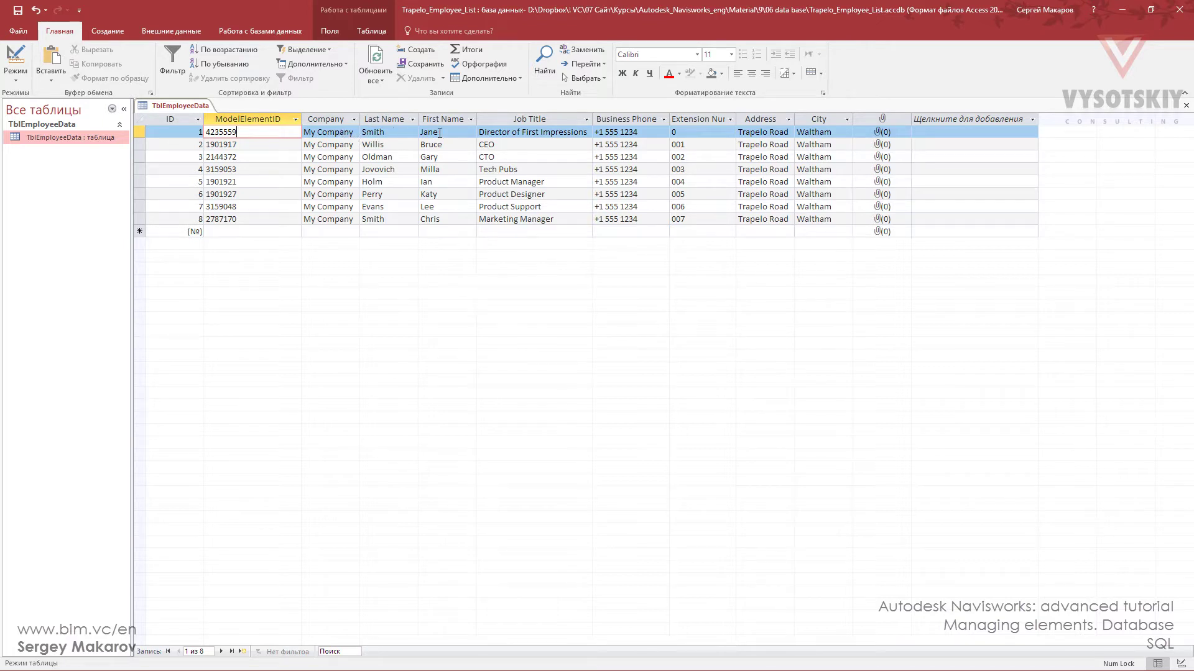
pyautogui.click(1122, 10)
# Deselect the desk and edit the DataTools link 'table' from File Options.
pyautogui.click(277, 165)
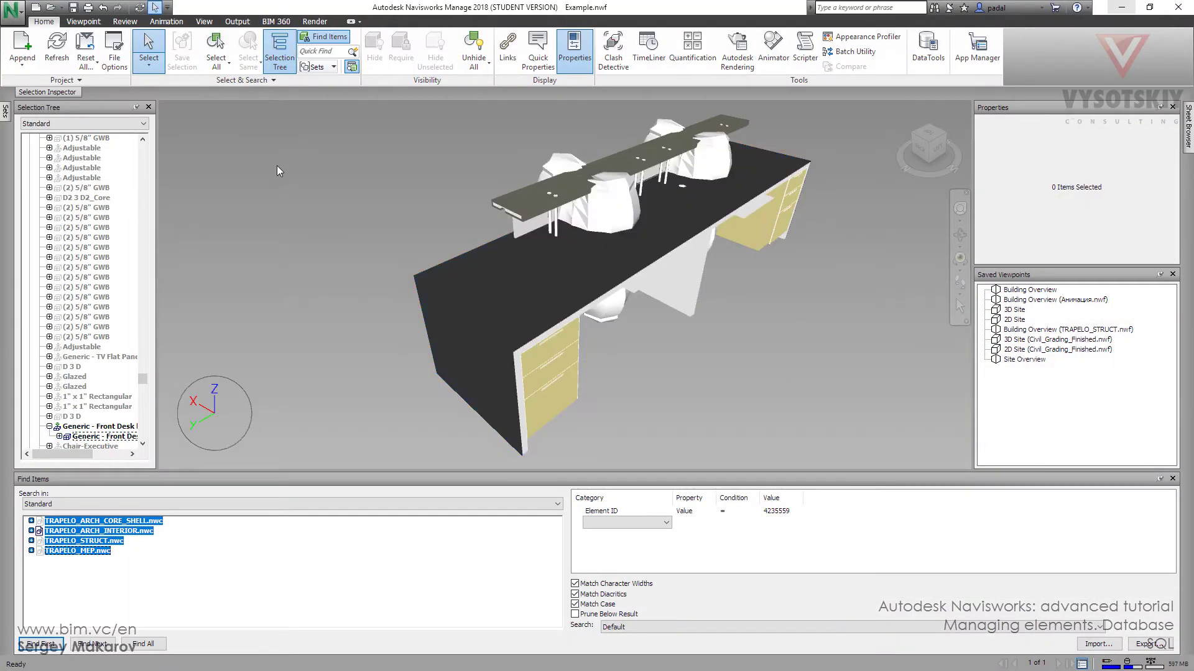
pyautogui.click(114, 57)
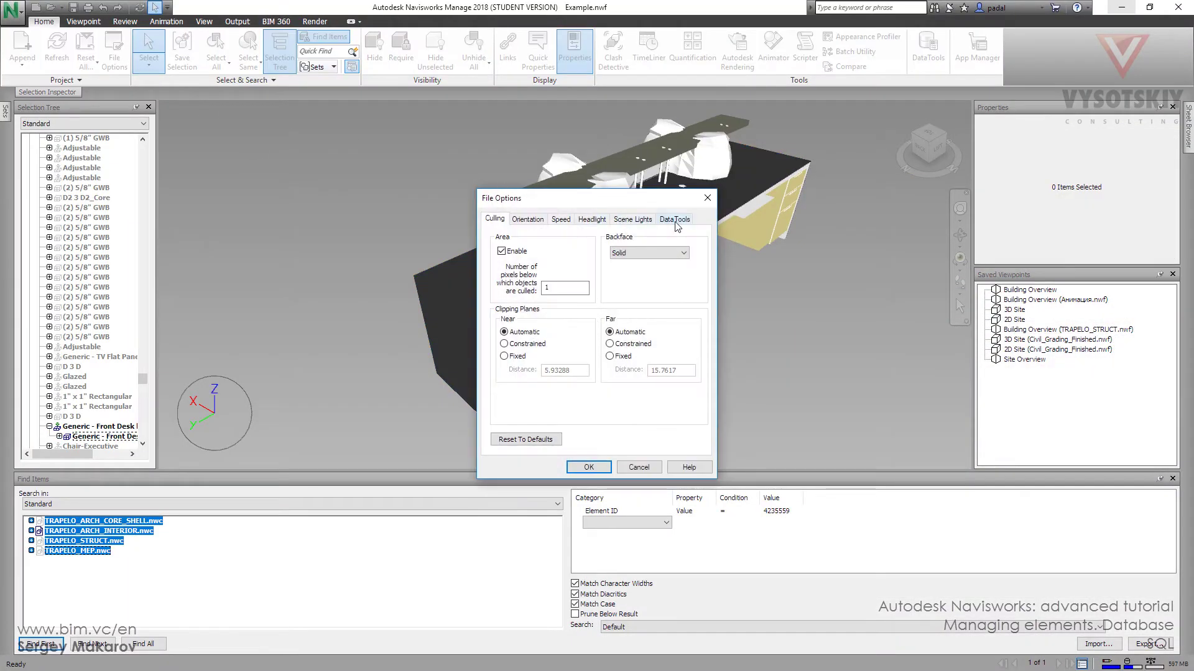
pyautogui.click(675, 219)
pyautogui.click(563, 258)
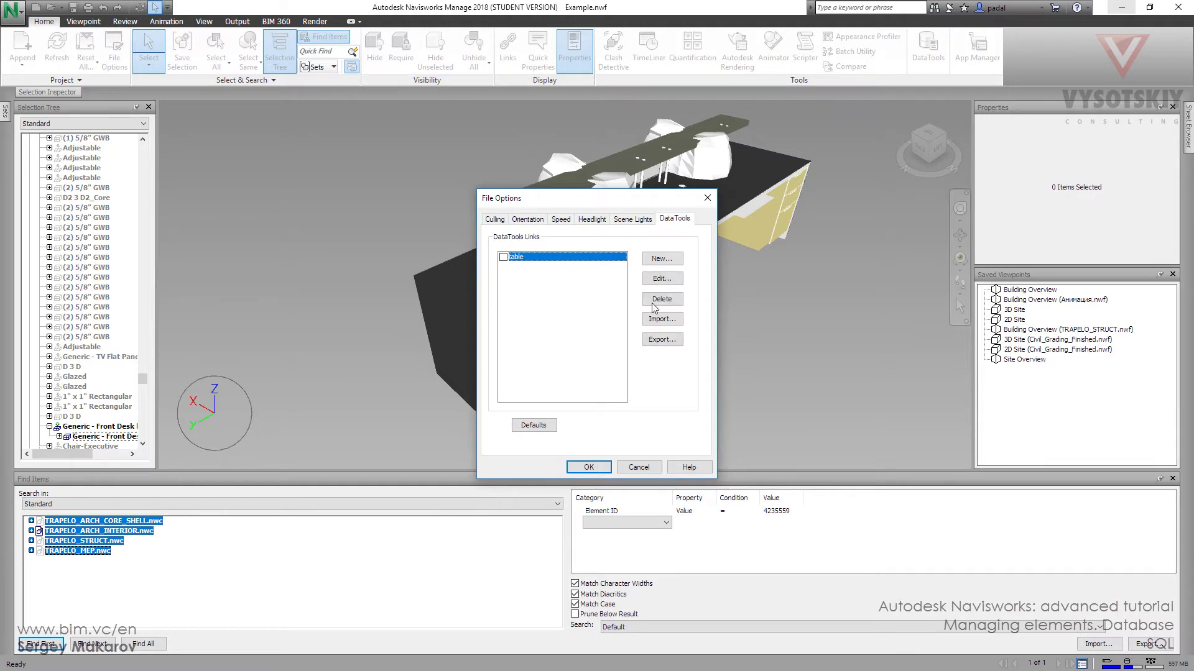
pyautogui.click(662, 279)
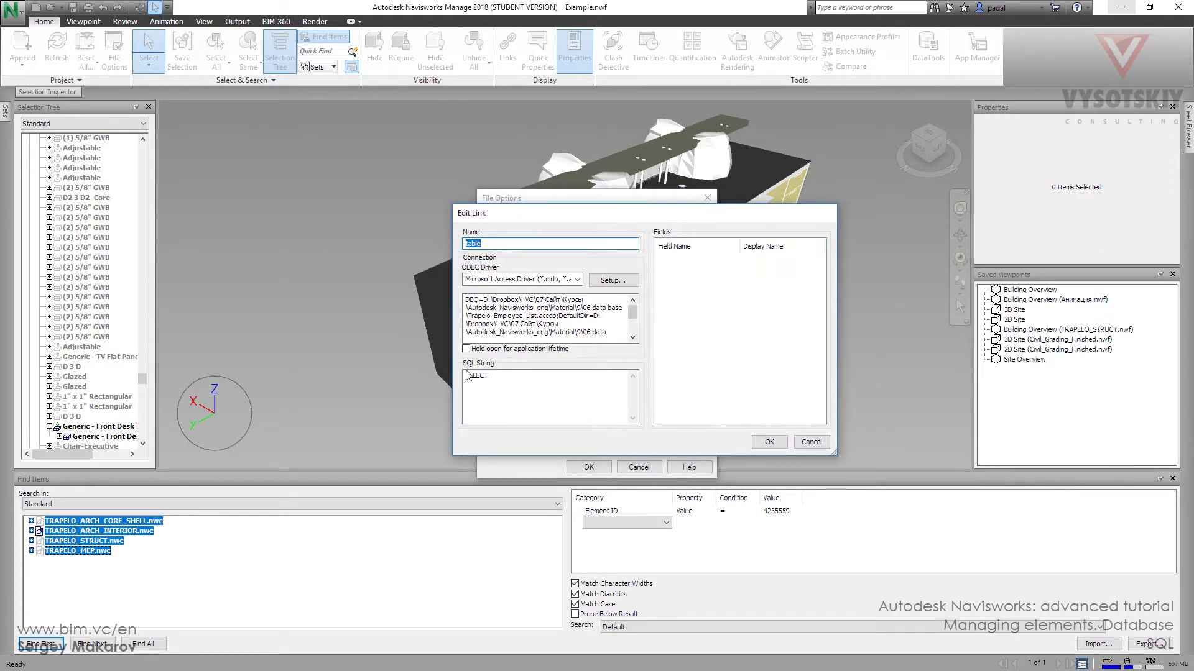
# Open SQL.txt from the 06 data base folder and select its saved SELECT query.
pyautogui.moveTo(491, 376); pyautogui.dragTo(459, 380)
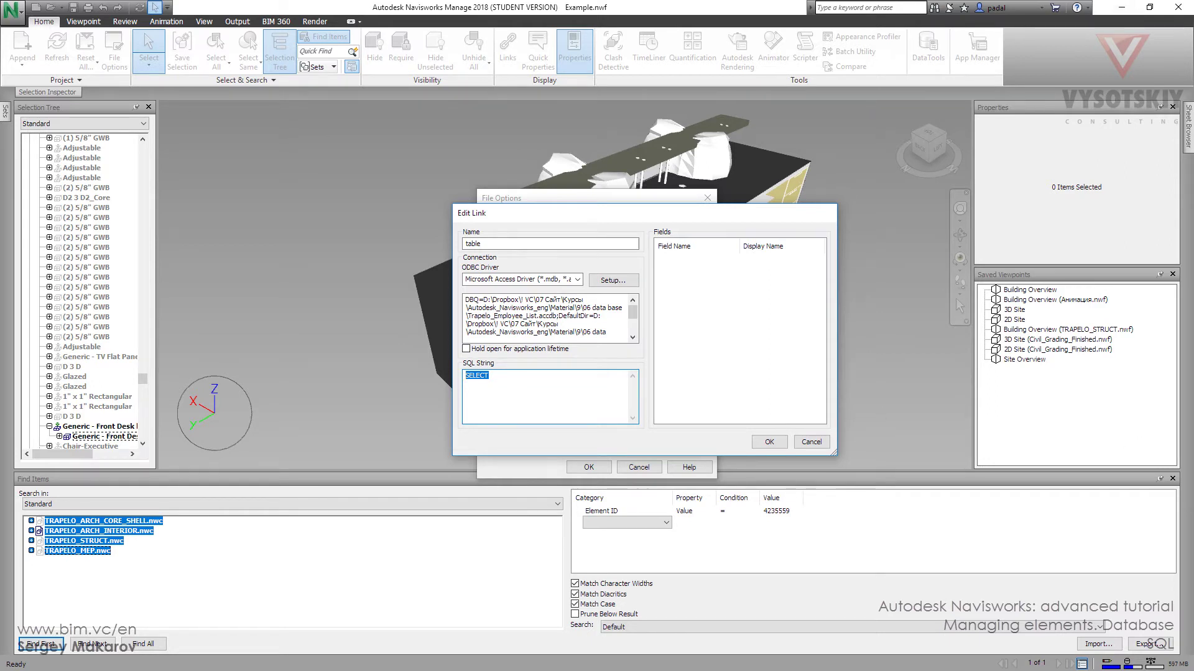
pyautogui.moveTo(1190, 171); pyautogui.dragTo(385, 119)
pyautogui.click(438, 260)
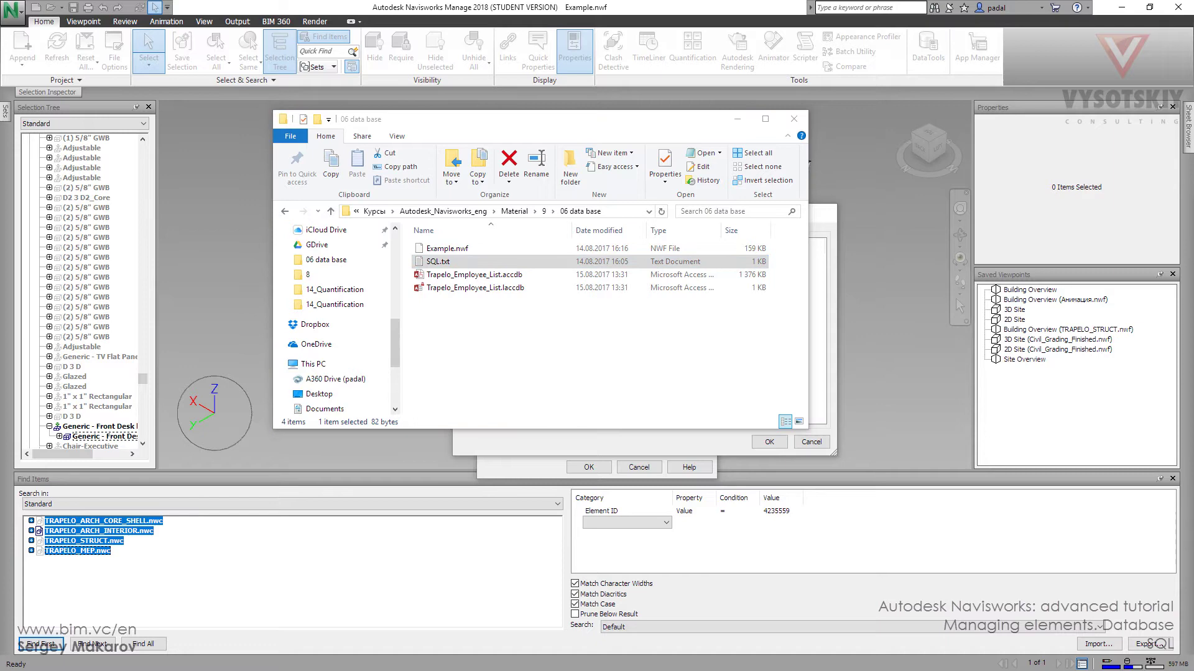
pyautogui.doubleClick(438, 262)
pyautogui.moveTo(644, 176); pyautogui.dragTo(145, 172)
pyautogui.hotkey('ctrl', 'c')
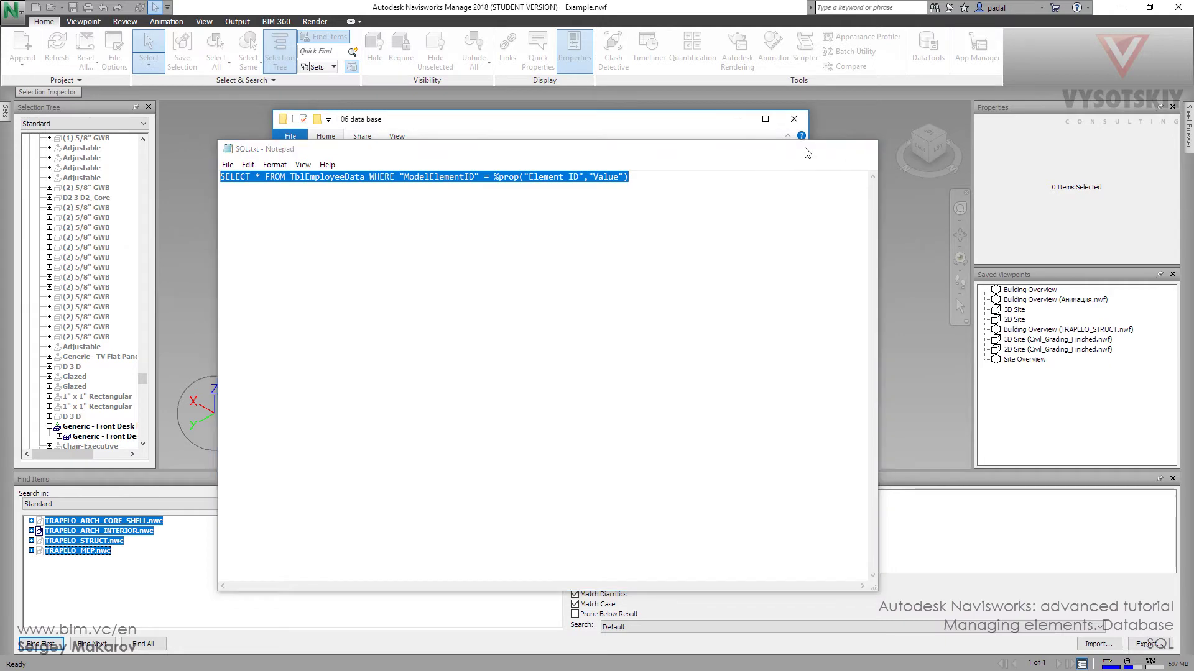
# Paste the saved query over SELECT in the link's SQL String box.
pyautogui.click(807, 148)
pyautogui.click(738, 119)
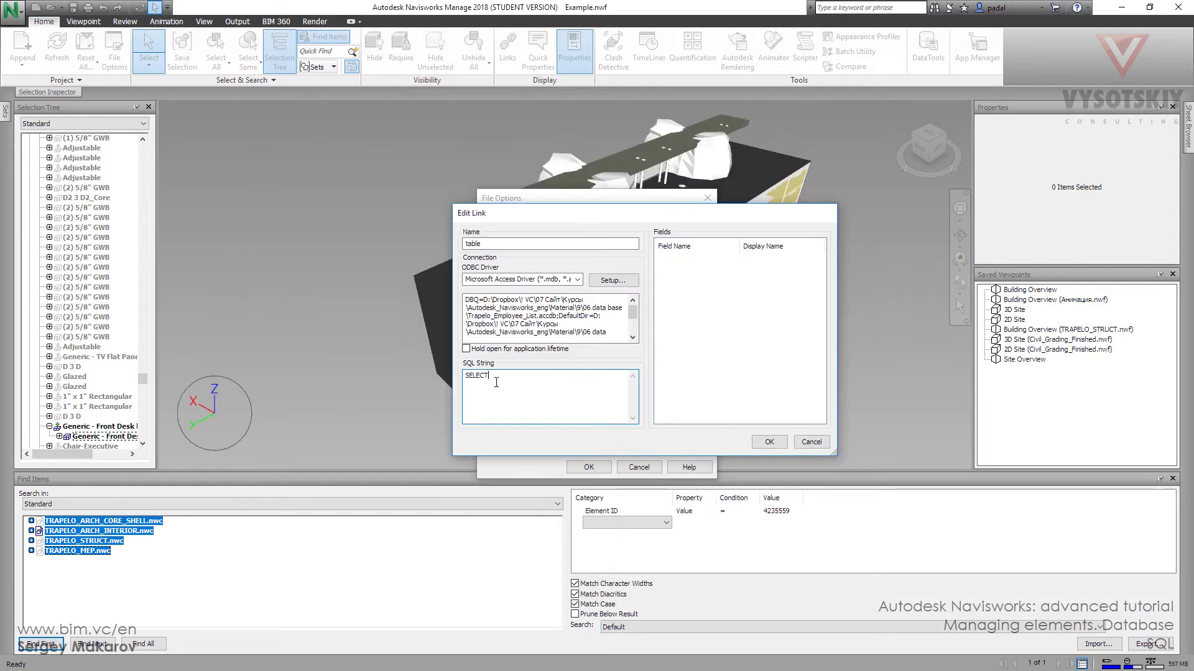
pyautogui.hotkey('ctrl', 'v')
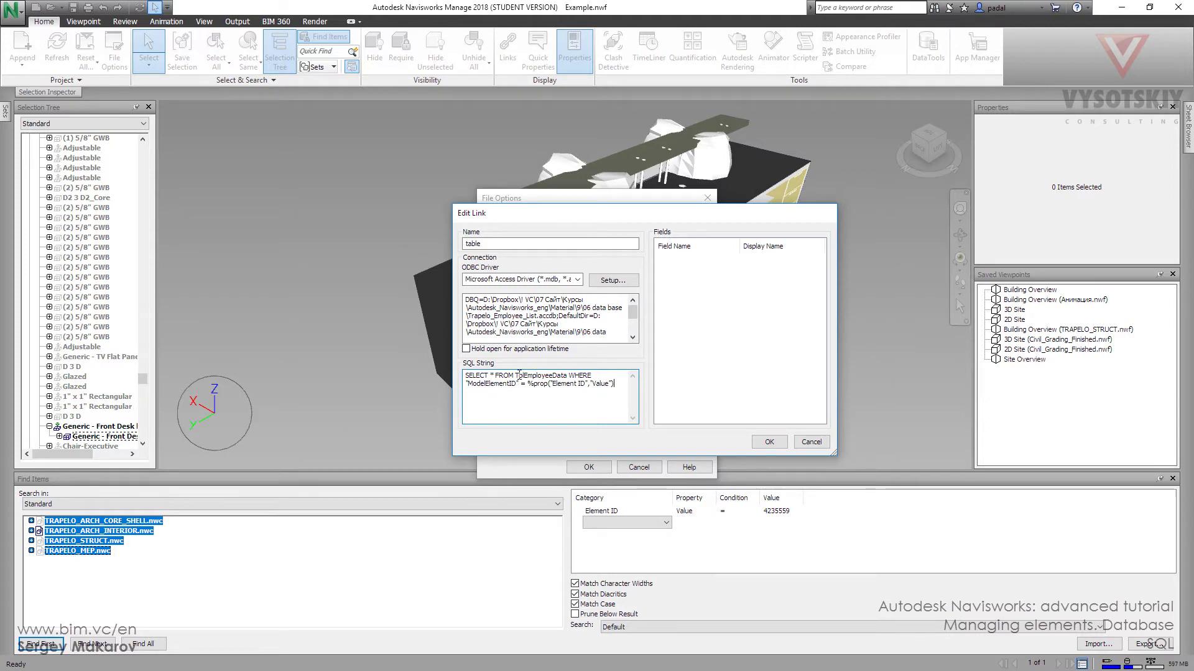
# Highlight the asterisk, the SELECT * FROM clause and the TblEmployeeData table name in the query.
pyautogui.doubleClick(491, 375)
pyautogui.click(512, 374)
pyautogui.moveTo(513, 375); pyautogui.dragTo(458, 376)
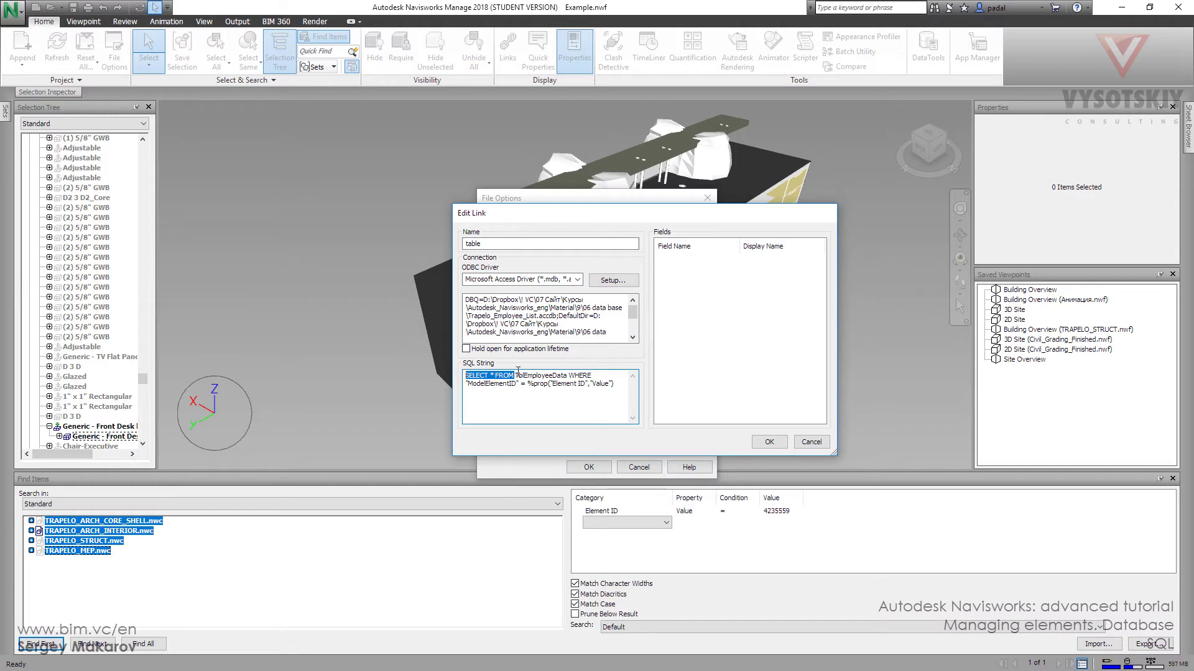
pyautogui.moveTo(520, 375)
pyautogui.mouseDown()
pyautogui.moveTo(567, 373)
pyautogui.moveTo(514, 376)
pyautogui.mouseUp()
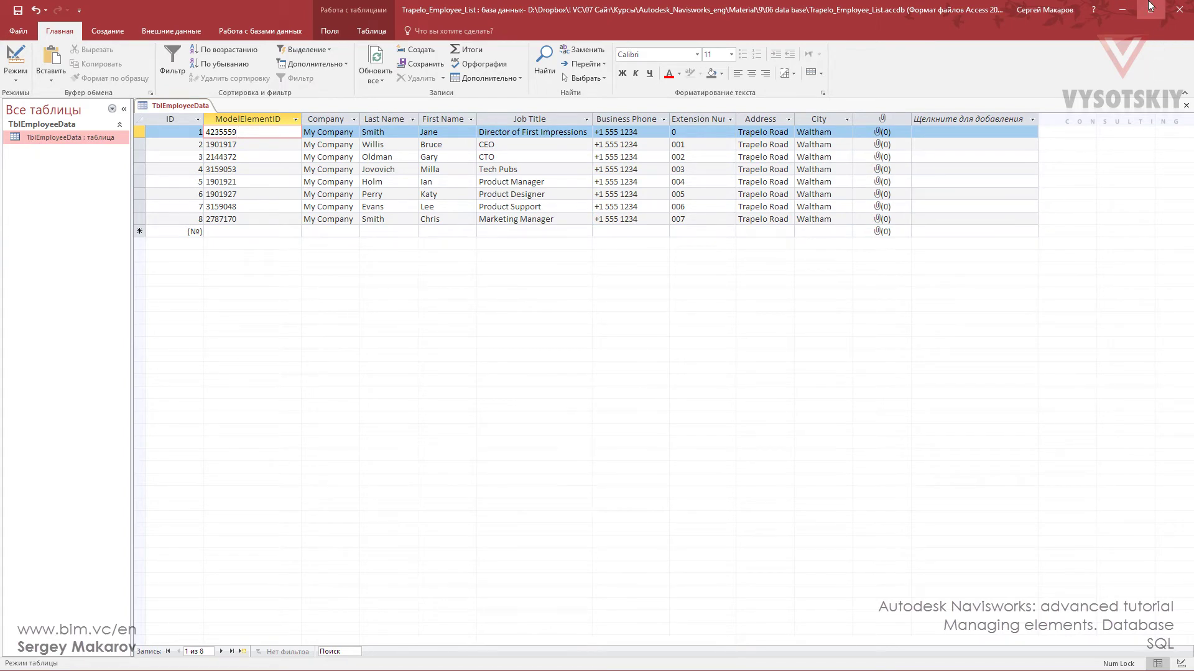
# Highlight the WHERE keyword and the ModelElementID column, comparing against the Access table.
pyautogui.click(1122, 9)
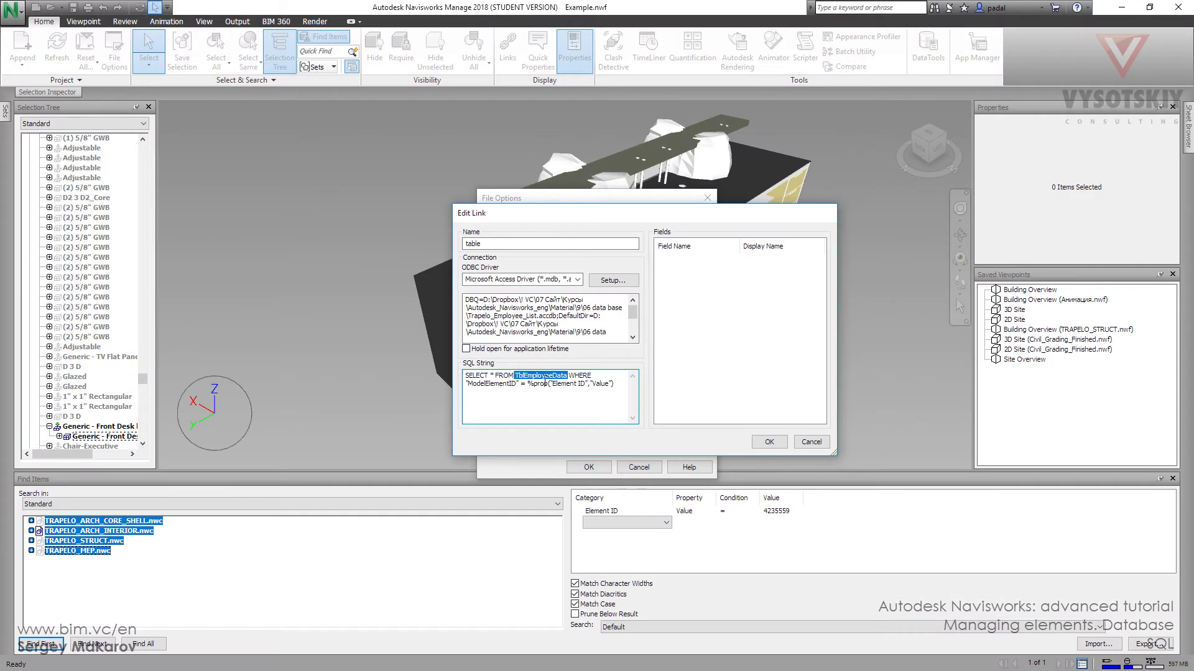
pyautogui.click(568, 375)
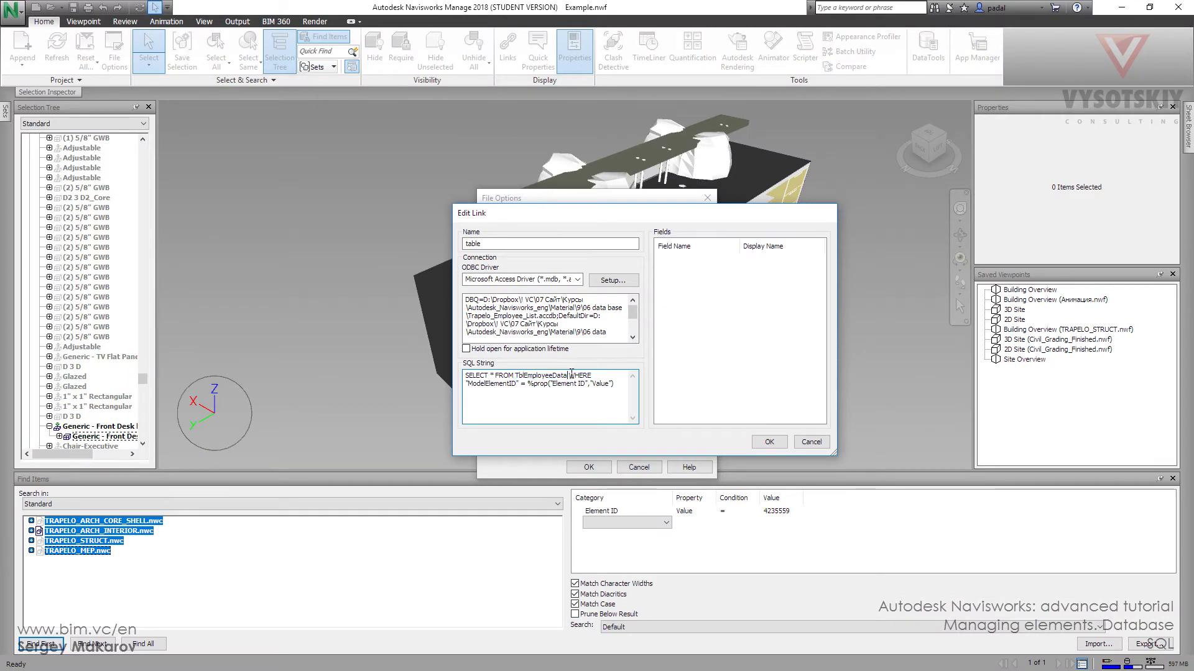
pyautogui.moveTo(568, 376); pyautogui.dragTo(600, 375)
pyautogui.moveTo(468, 384); pyautogui.dragTo(516, 384)
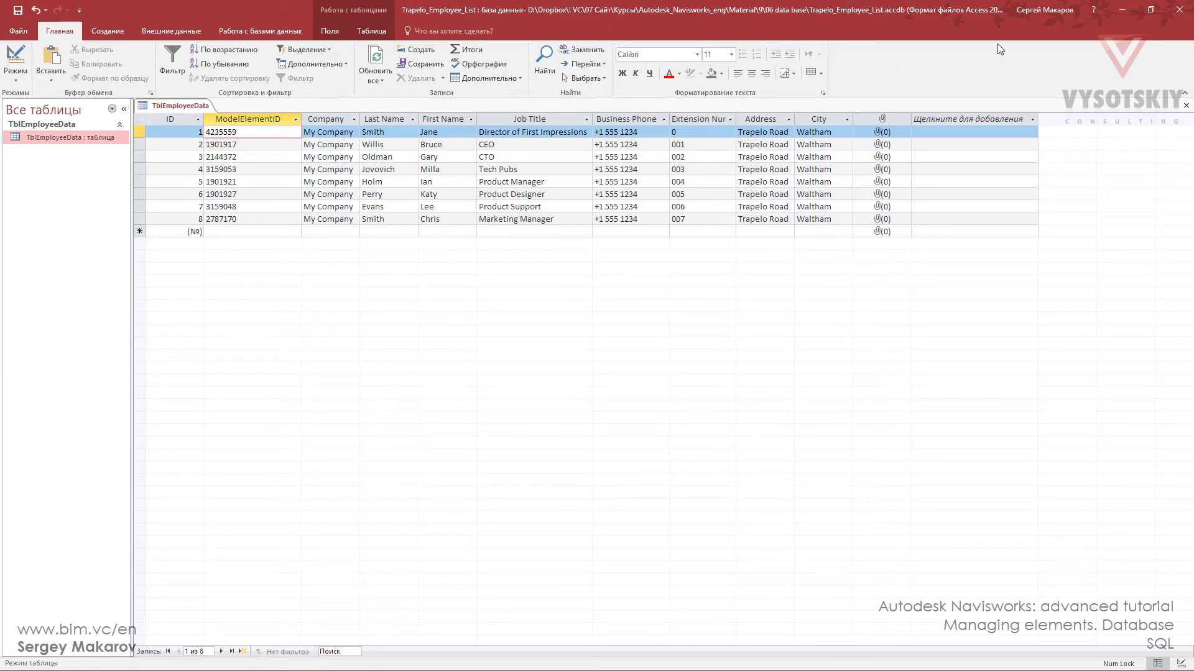
pyautogui.hotkey('alt', 'Tab')
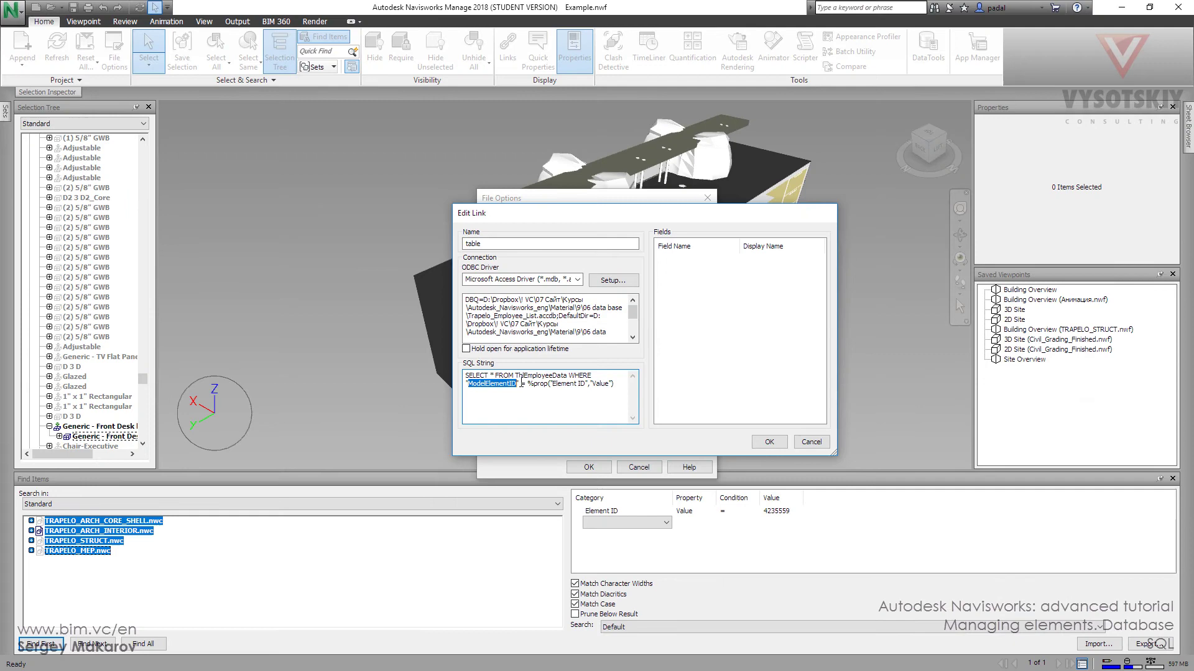
# Highlight the condition's "Element ID" category and "Value" property, then minimize Access.
pyautogui.moveTo(521, 384); pyautogui.dragTo(547, 388)
pyautogui.moveTo(552, 384); pyautogui.dragTo(584, 384)
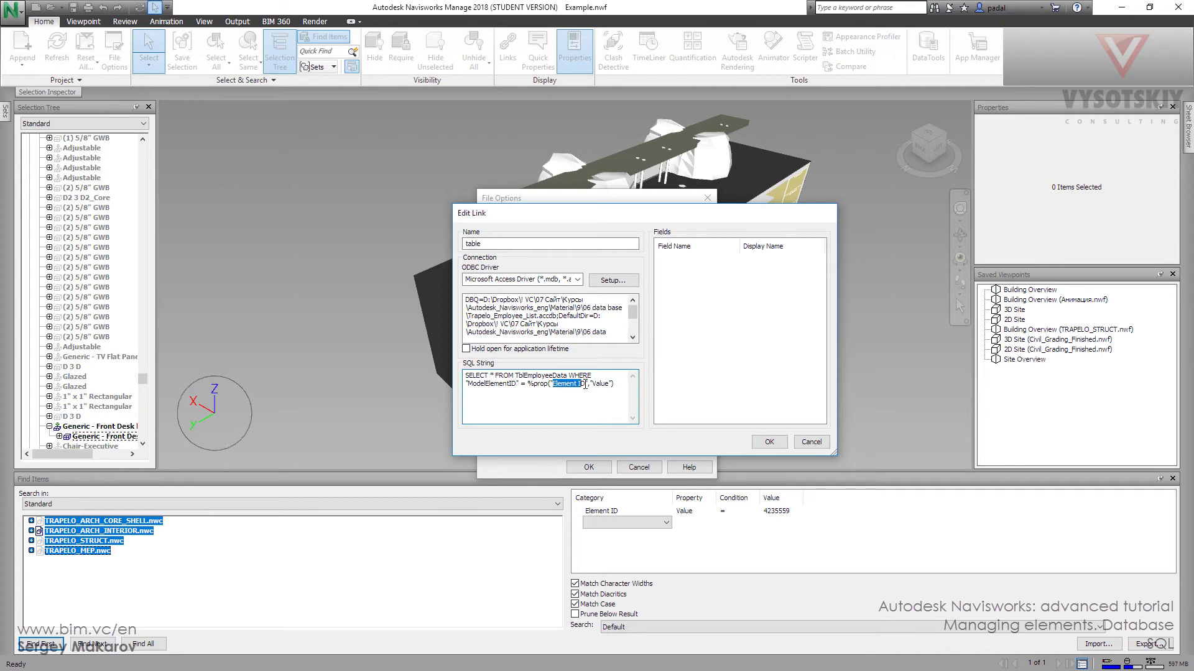
pyautogui.moveTo(584, 385); pyautogui.dragTo(587, 383)
pyautogui.moveTo(591, 383); pyautogui.dragTo(611, 382)
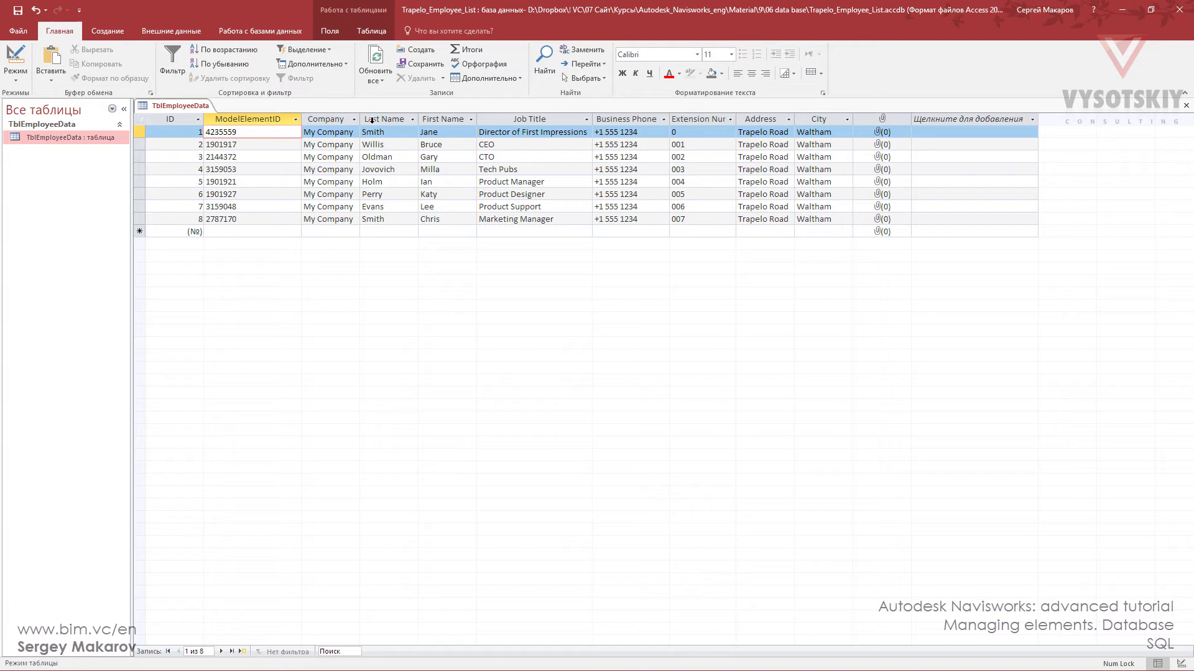
pyautogui.click(1123, 10)
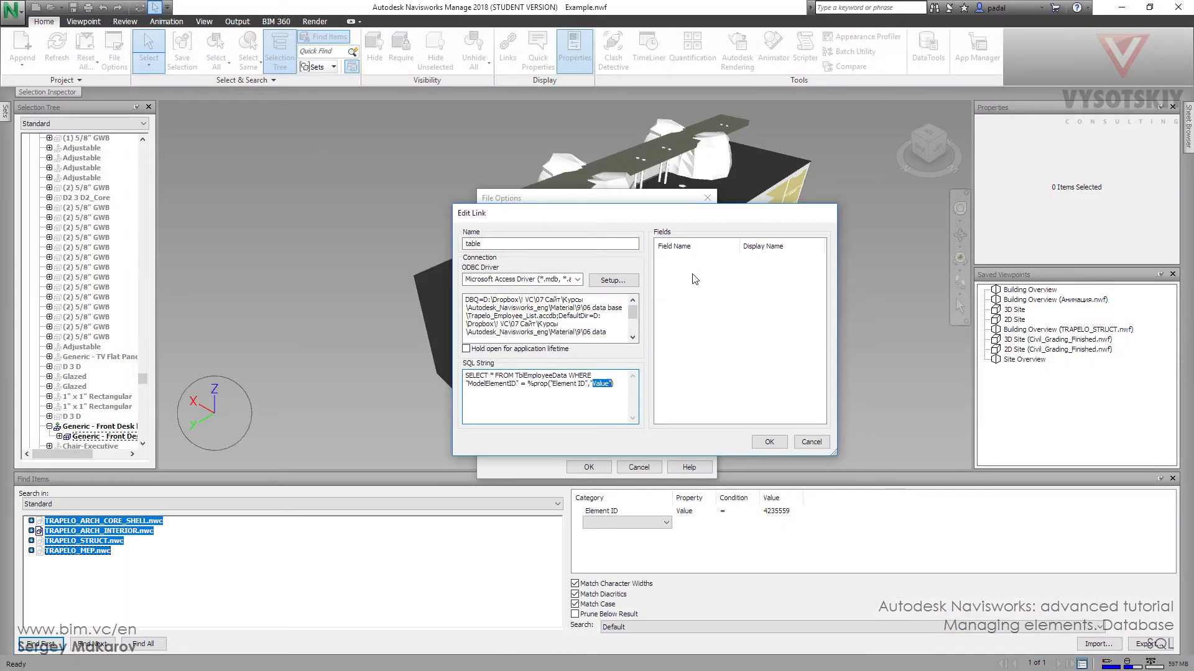
# Add the fields Company, First Name and Last Name to the link.
pyautogui.click(677, 261)
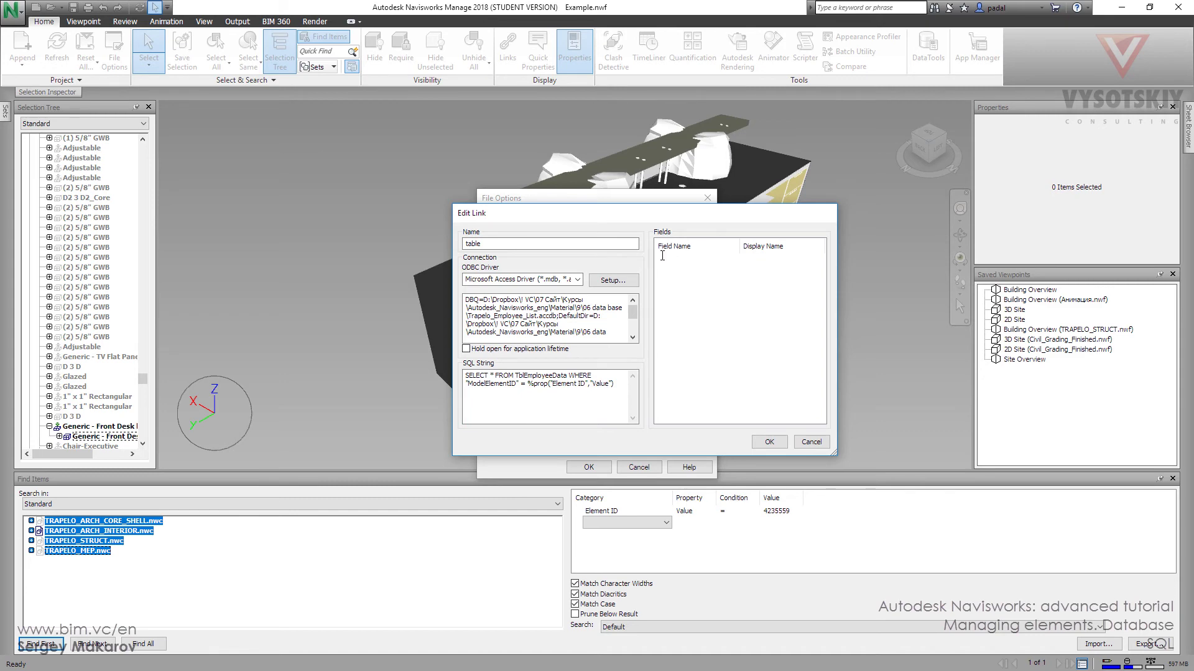
pyautogui.doubleClick(662, 256)
pyautogui.write('Company')
pyautogui.doubleClick(666, 270)
pyautogui.write('First Name')
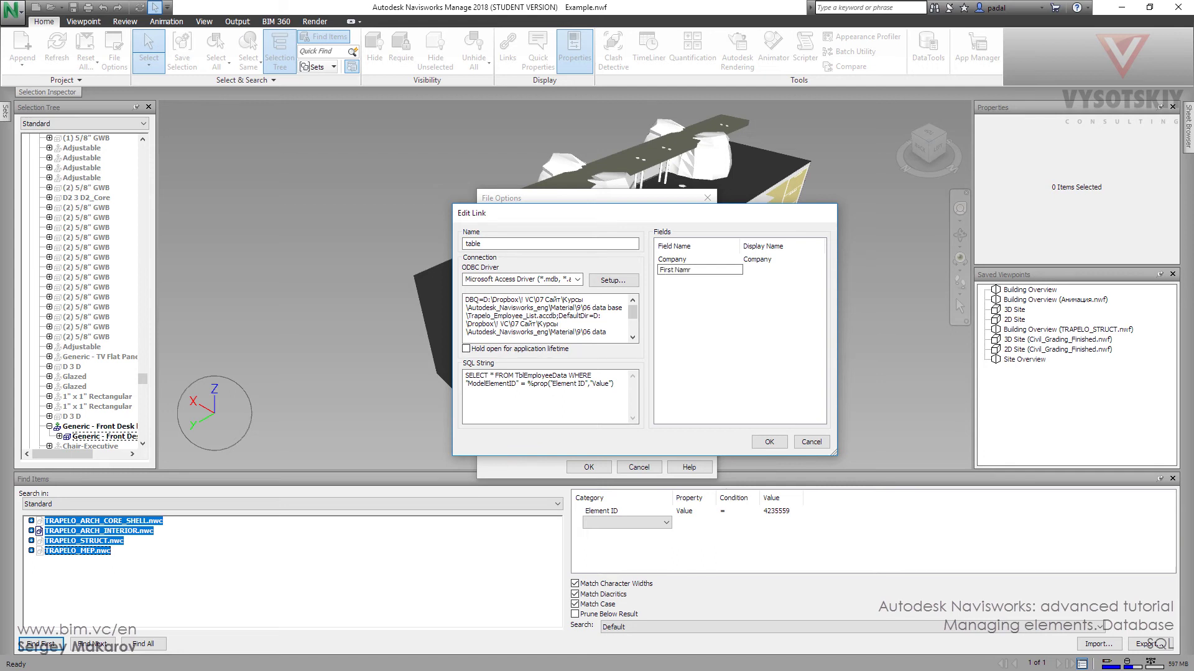
pyautogui.doubleClick(666, 283)
pyautogui.write('ame')
pyautogui.press('Return')
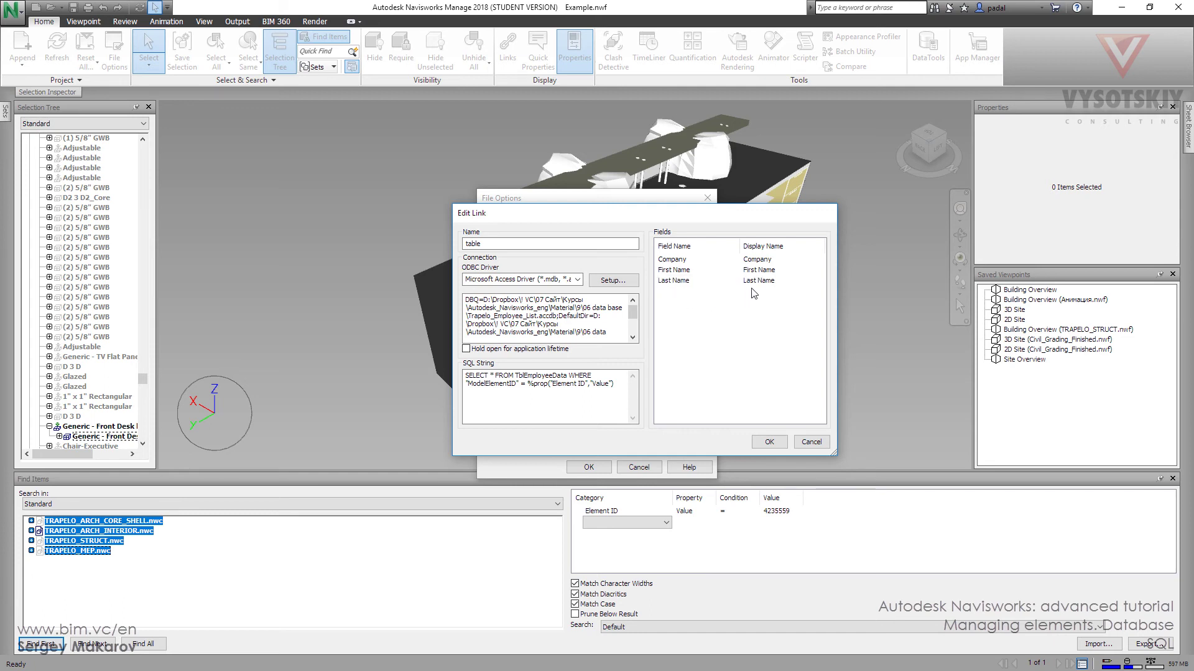
# Change the Company field's display name to Factory.
pyautogui.doubleClick(776, 260)
pyautogui.click(777, 258)
pyautogui.moveTo(776, 259); pyautogui.dragTo(746, 260)
pyautogui.write('Factory')
# Confirm the link edits, tick the 'table' DataTools link, and close File Options with OK.
pyautogui.click(771, 442)
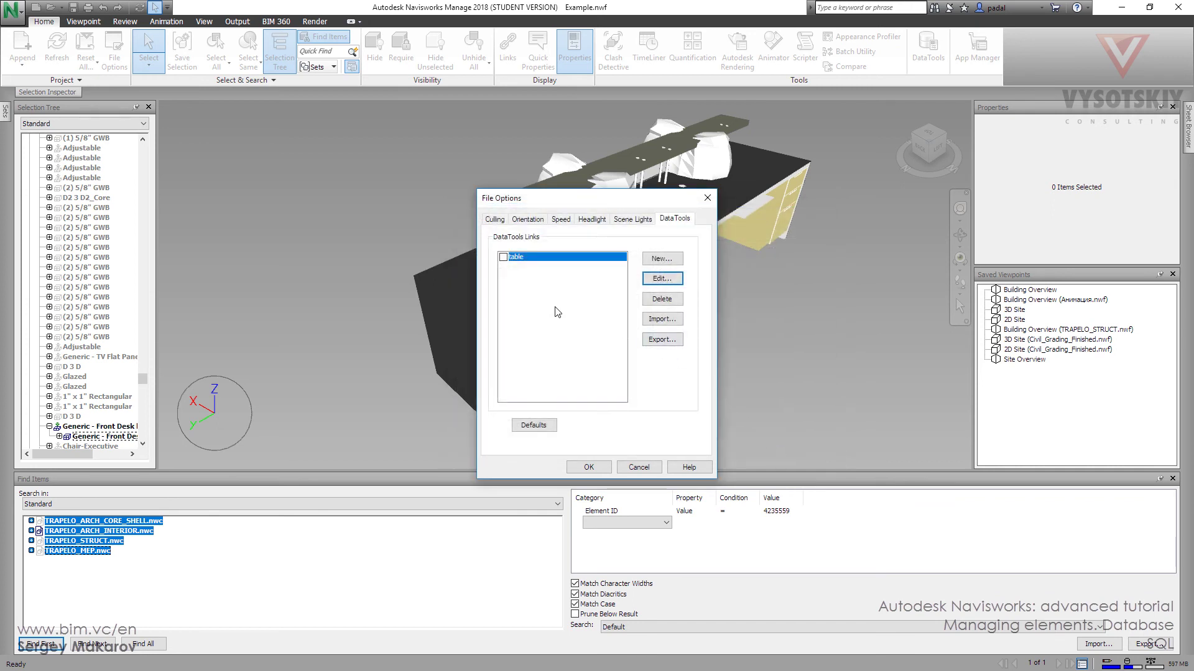
pyautogui.click(503, 256)
pyautogui.click(589, 466)
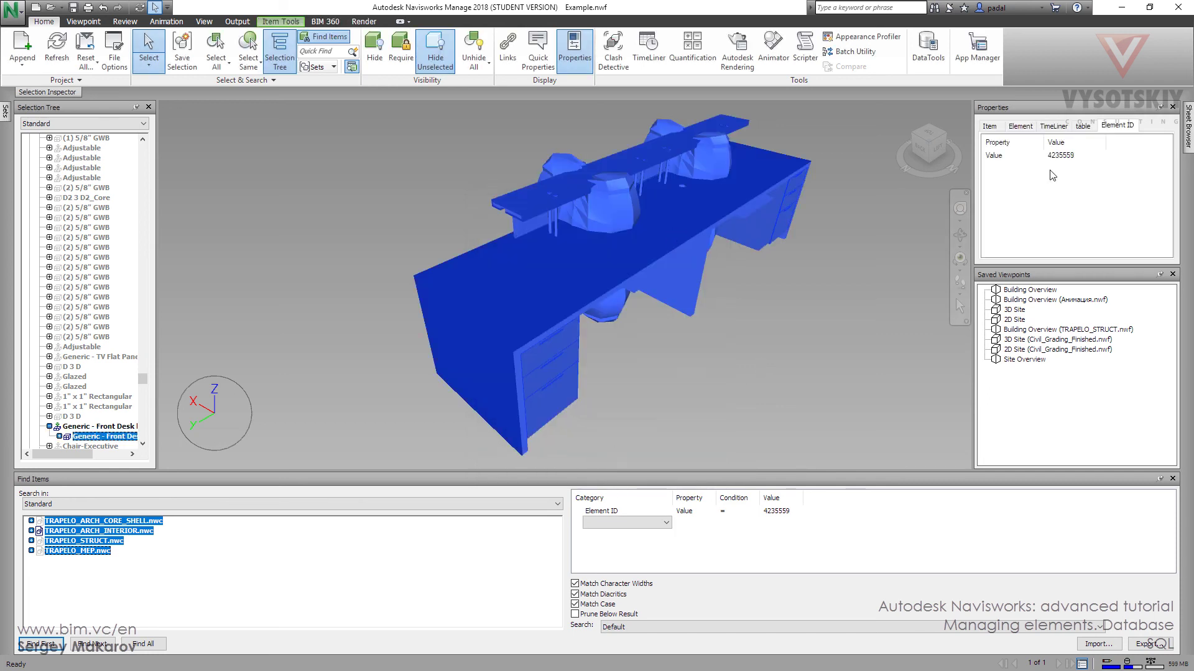
# Show the desk's 'table' properties tab with Factory My Company and the employee's names.
pyautogui.click(1083, 127)
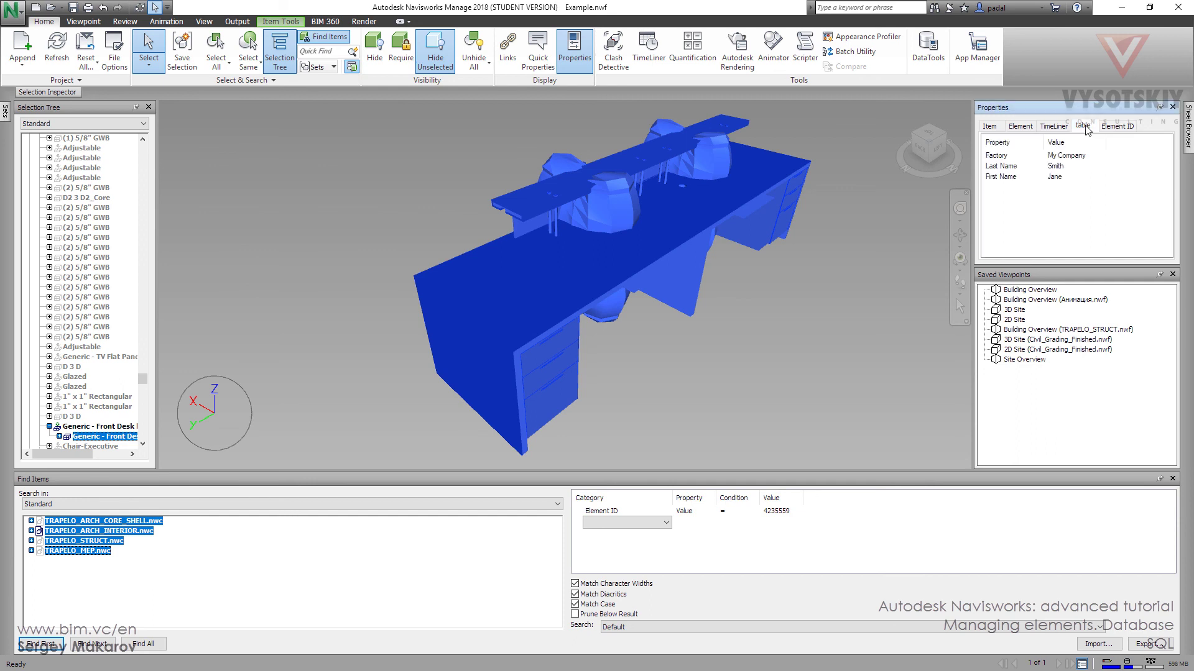